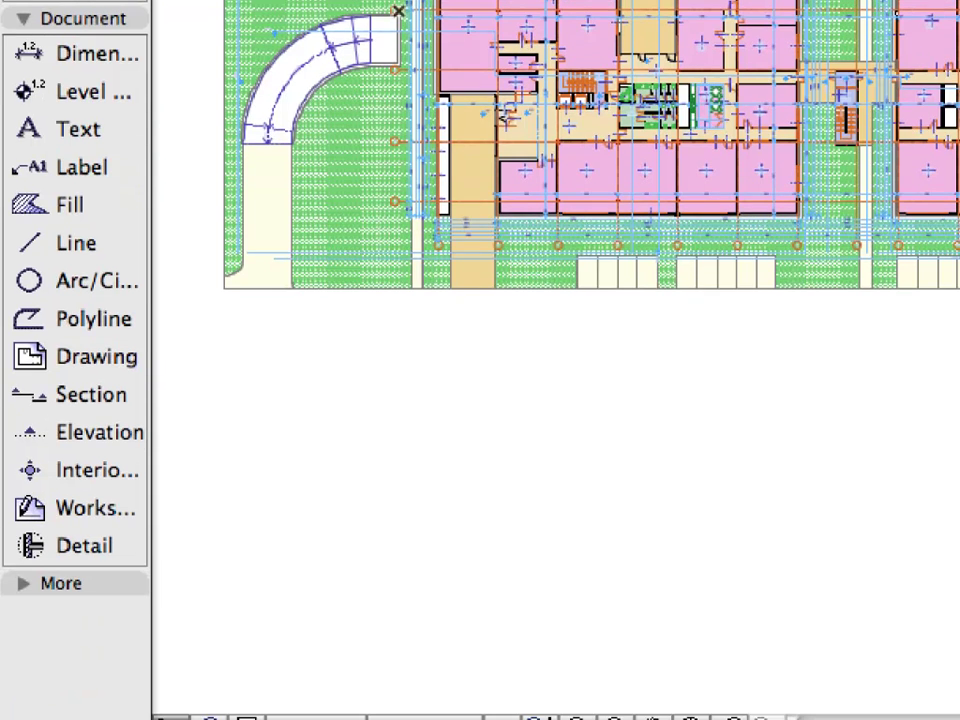
Reveal the extra tools group, pick the Wall tool, then switch to the Window tool
left_click(94, 584)
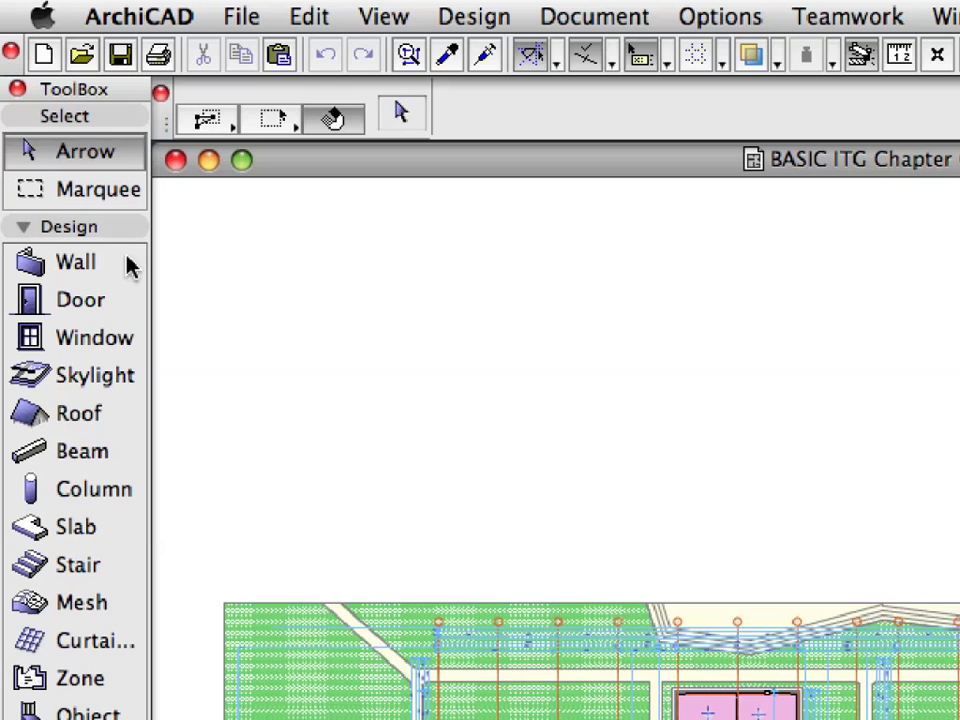
left_click(127, 263)
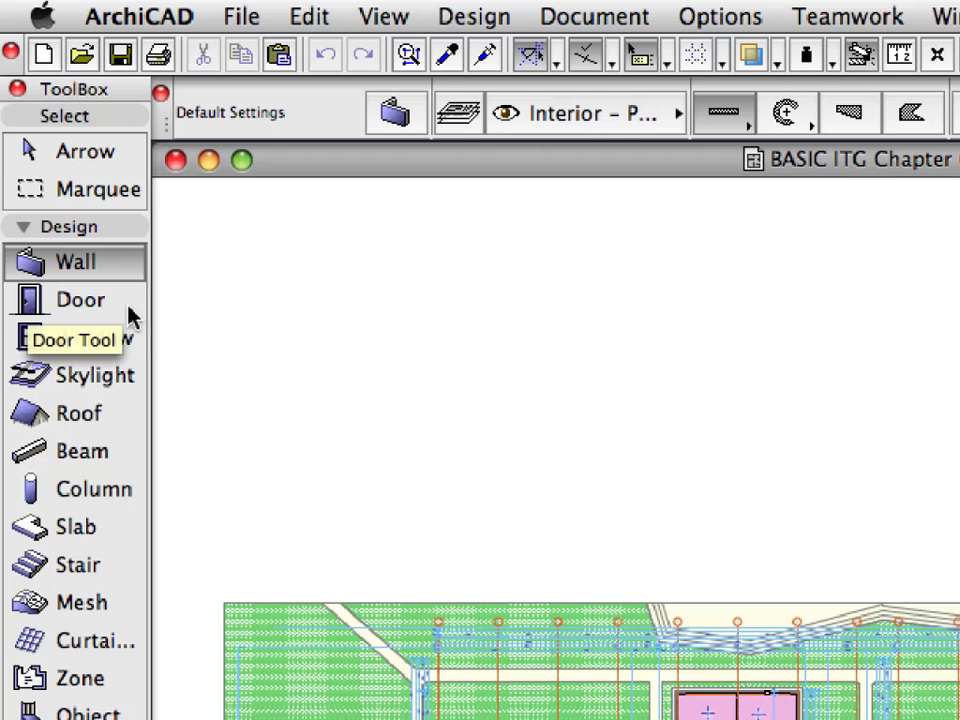
left_click(130, 341)
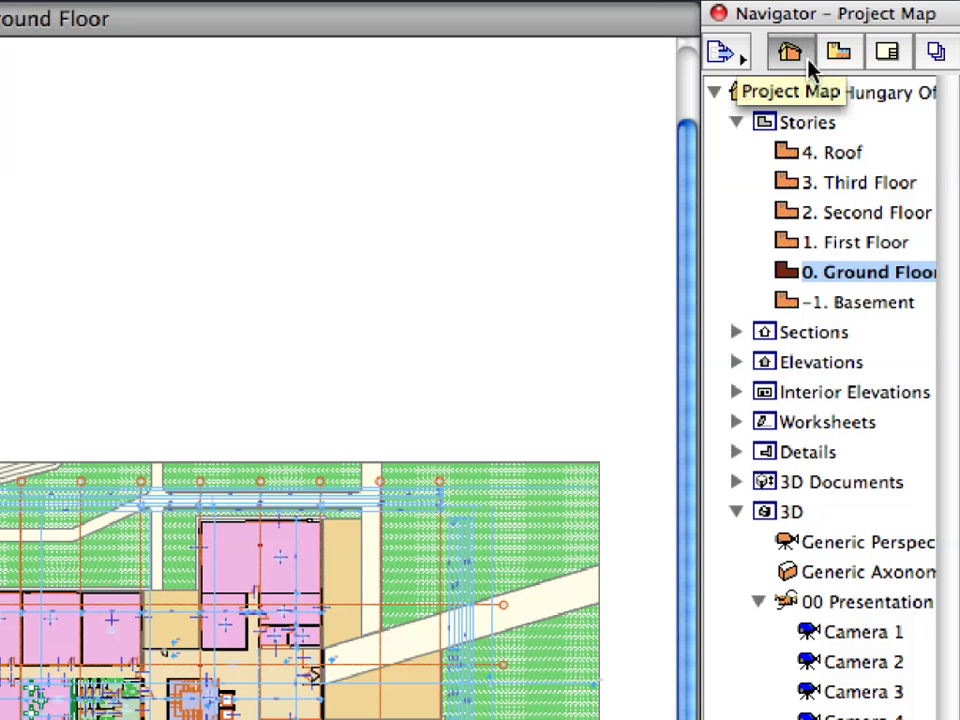
Expand the Sections, Elevations and Interior Elevations groups, then select Sections, Elevations and Stories
left_click(785, 122)
left_click(736, 332)
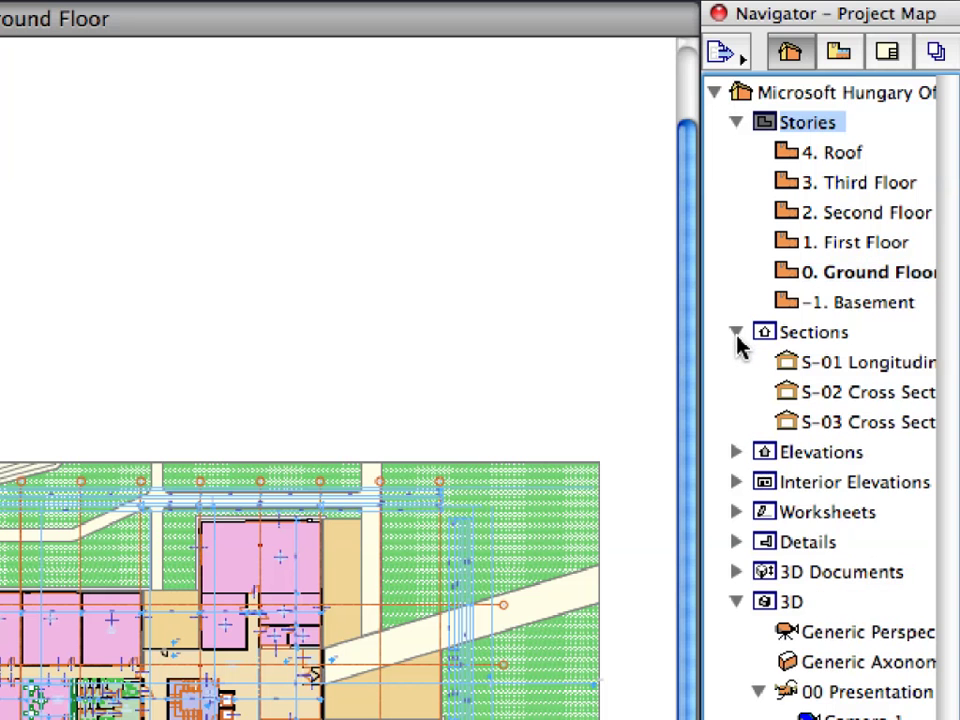
left_click(736, 452)
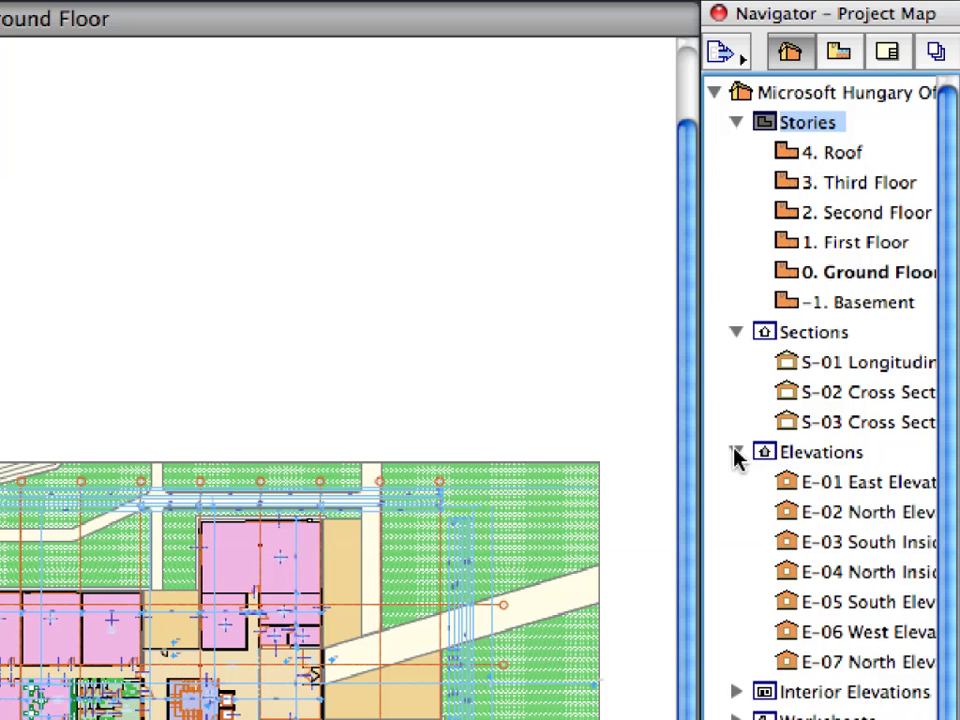
left_click(736, 692)
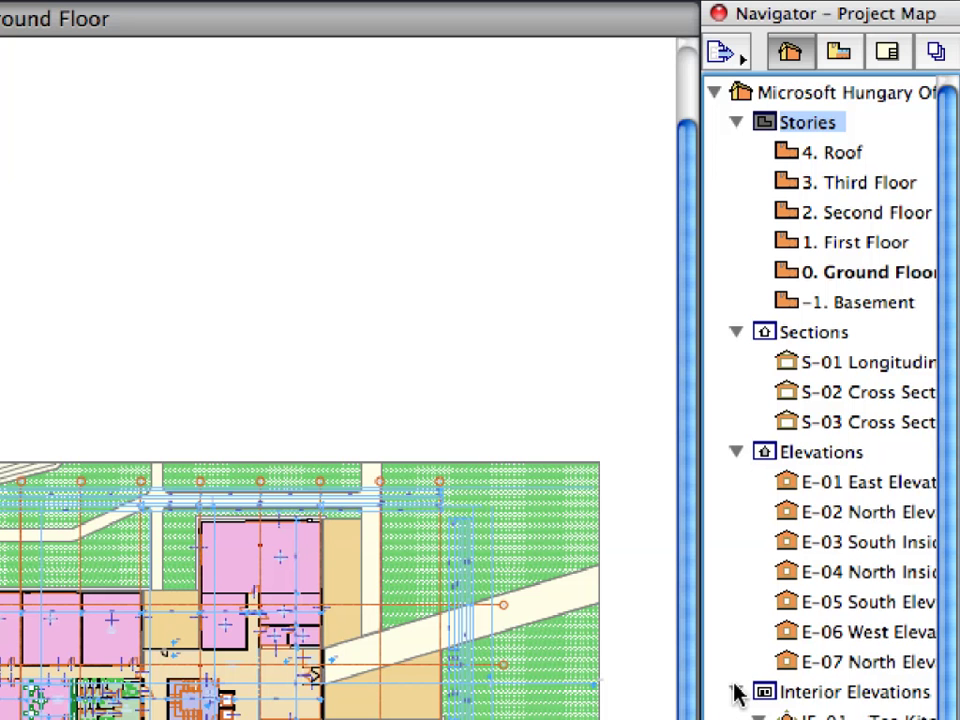
left_click(869, 340)
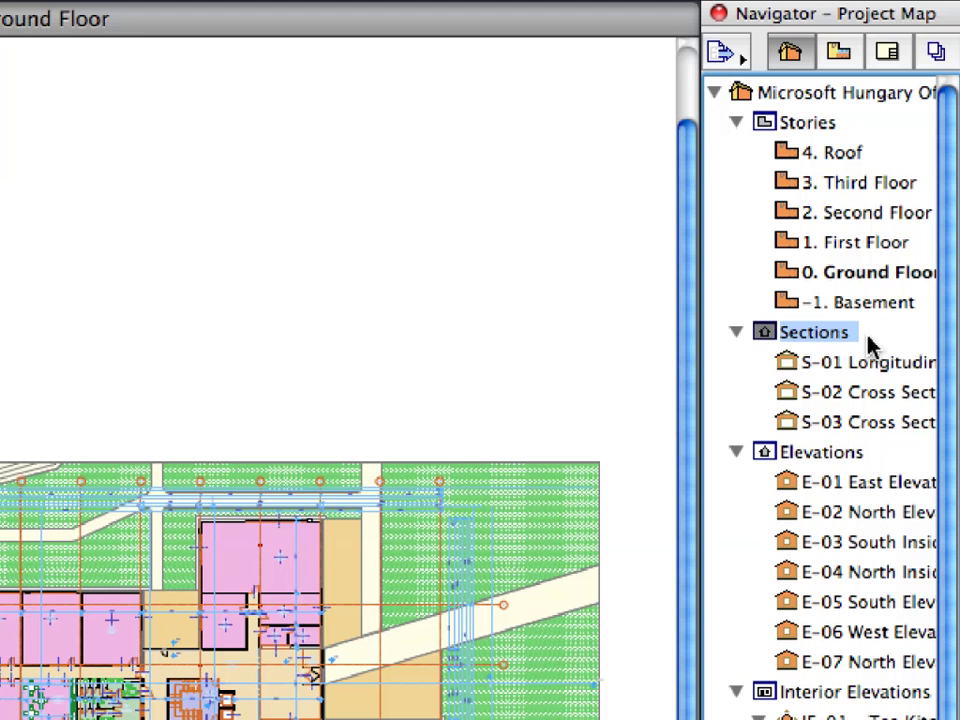
left_click(860, 454)
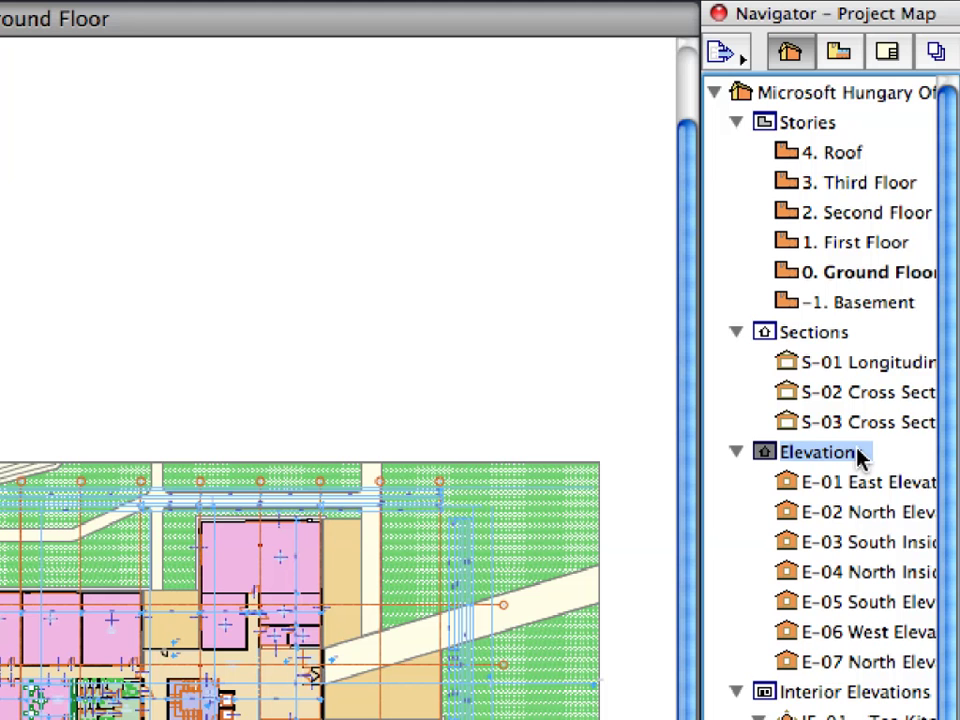
left_click(862, 122)
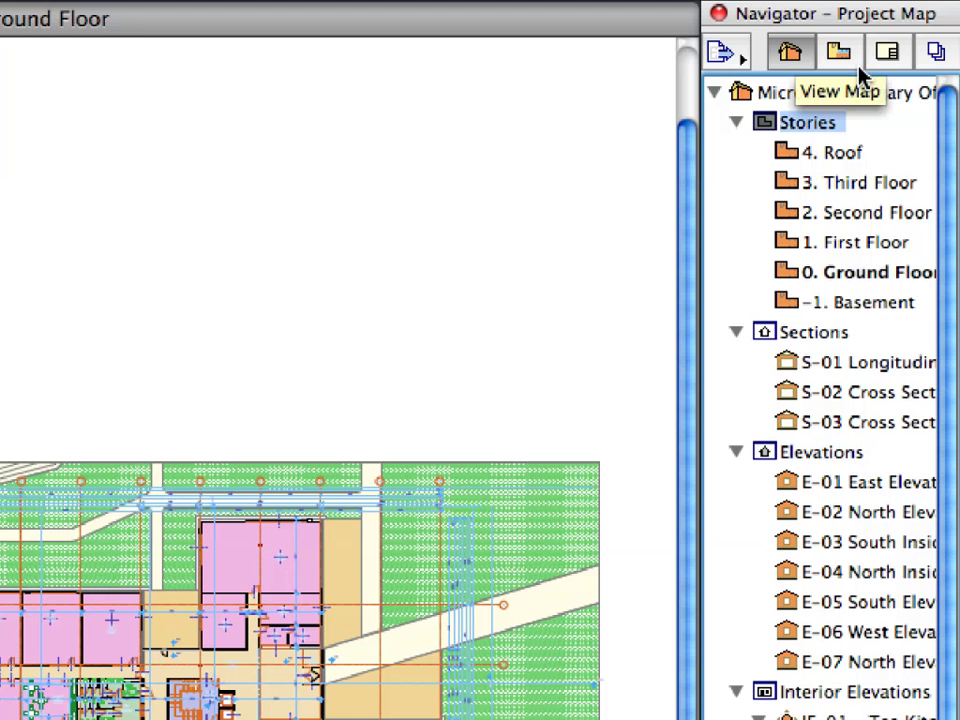
In the View Map, expand Chapter 02 and folder 2.1, select view 2.1.1, then show the Layout Book
left_click(857, 66)
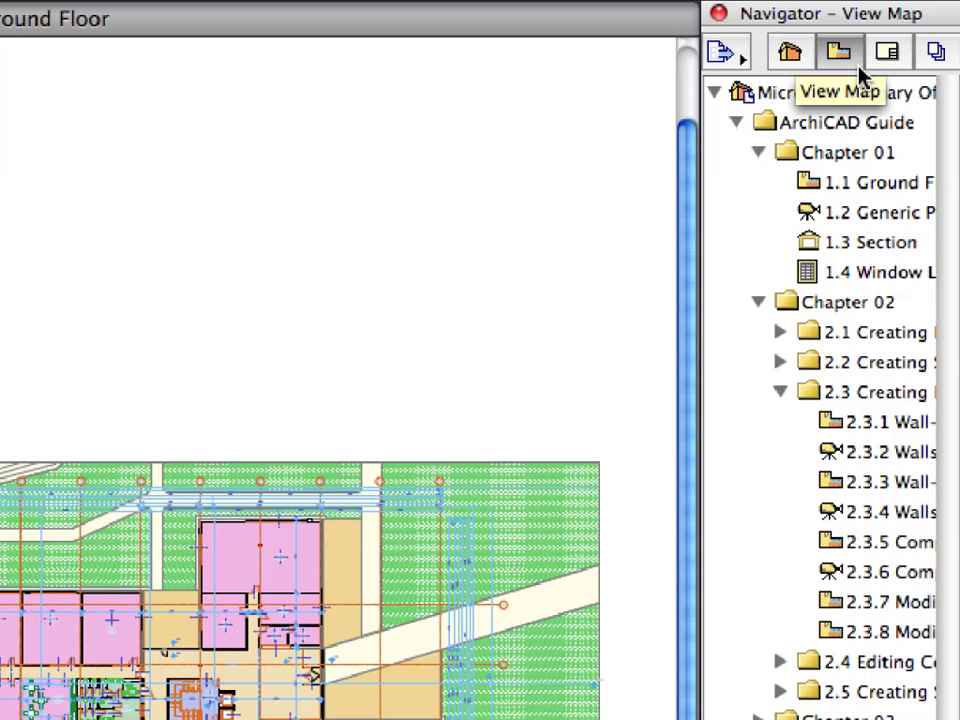
left_click(758, 302)
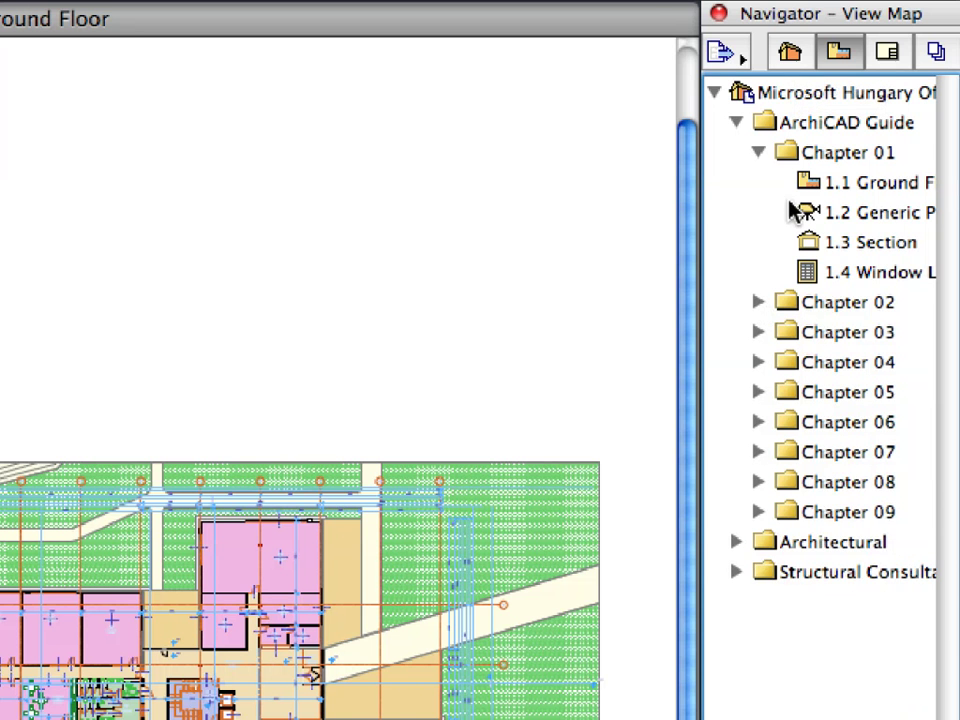
left_click(786, 124)
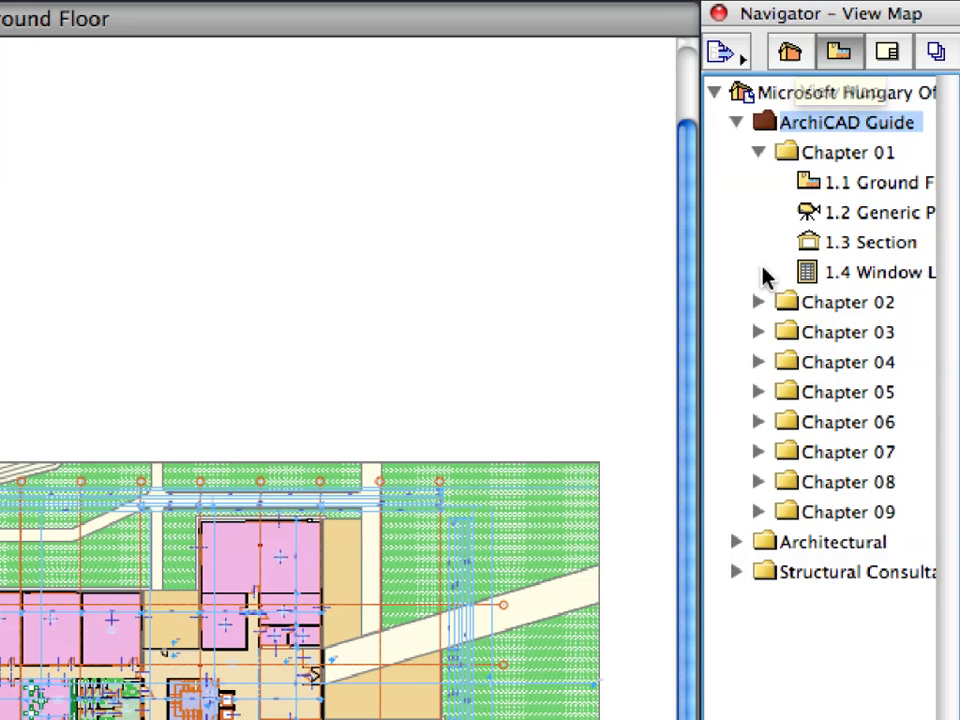
left_click(758, 302)
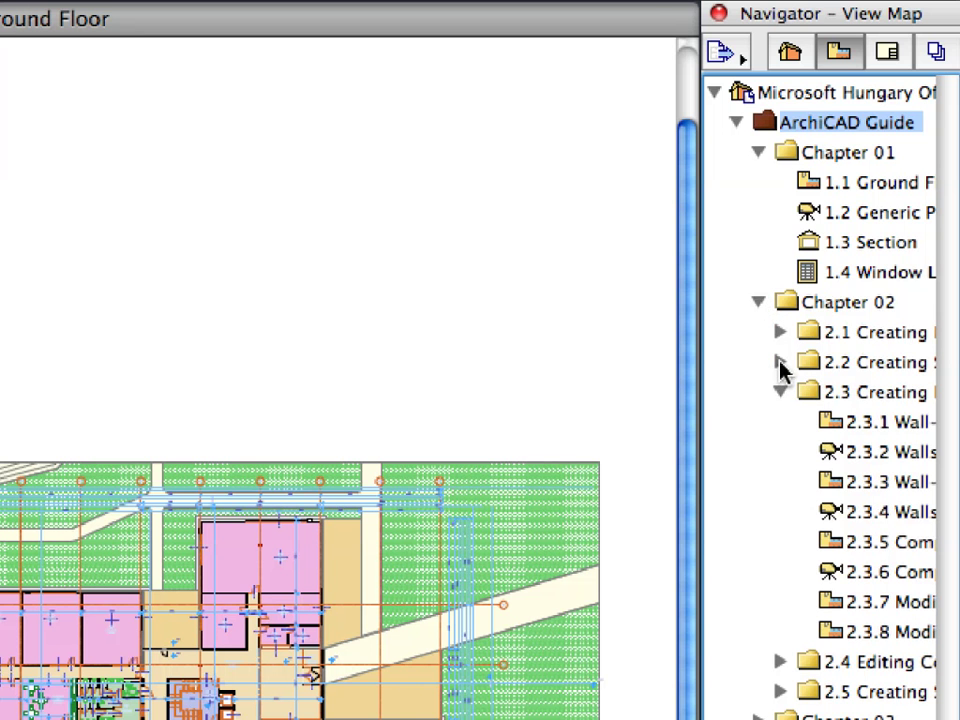
left_click(781, 391)
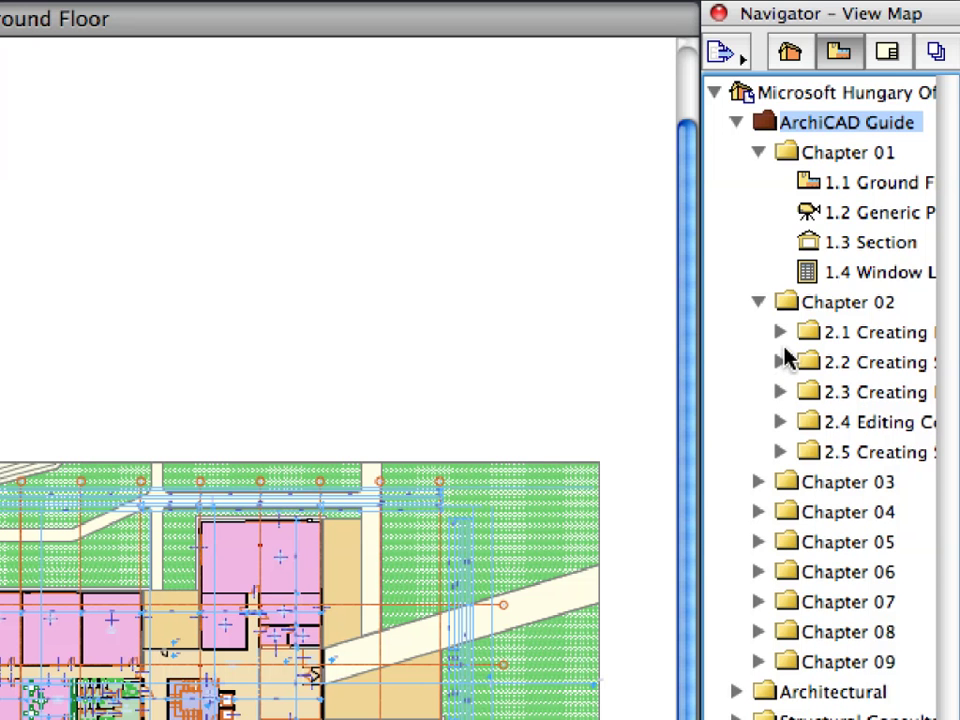
left_click(781, 332)
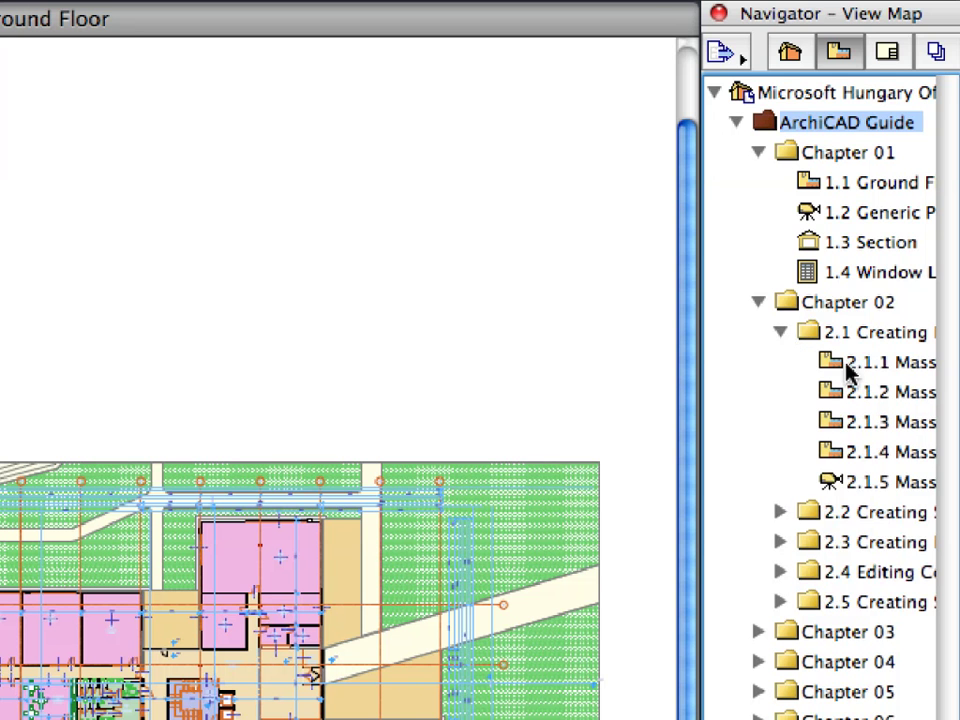
left_click(884, 365)
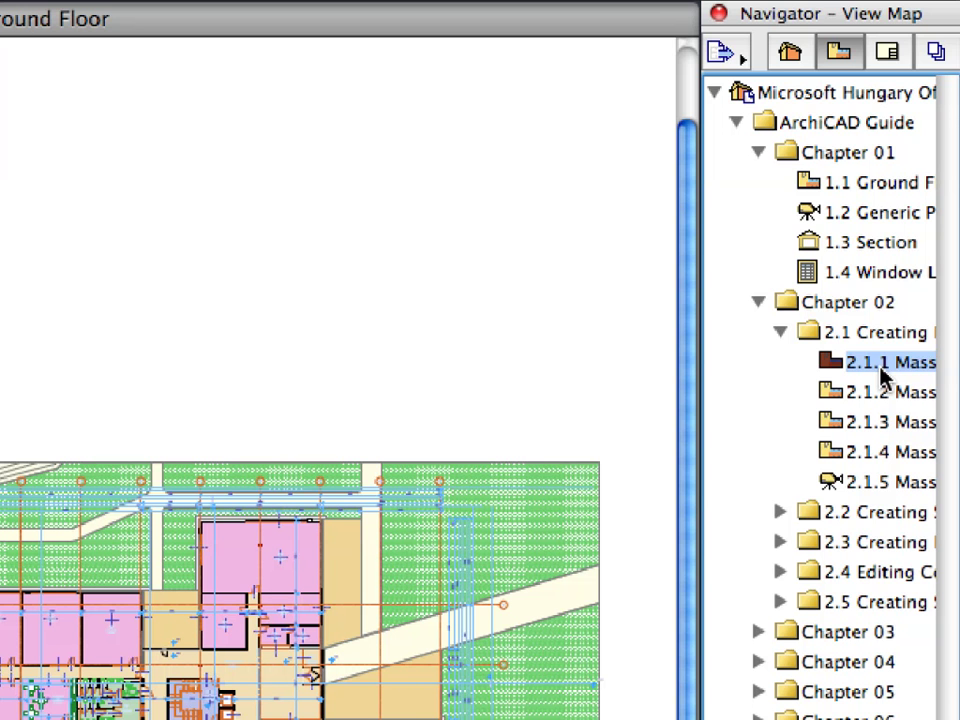
left_click(905, 52)
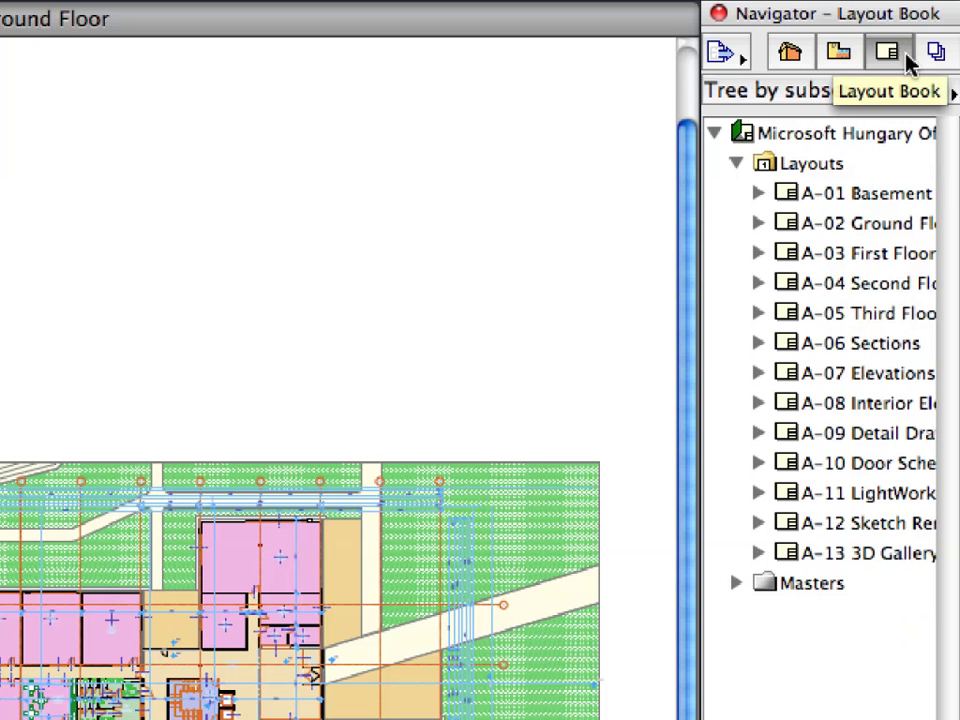
Expand layouts A-02 Ground Floor and A-11 LightWorks, leaving A-02 selected
left_click(836, 165)
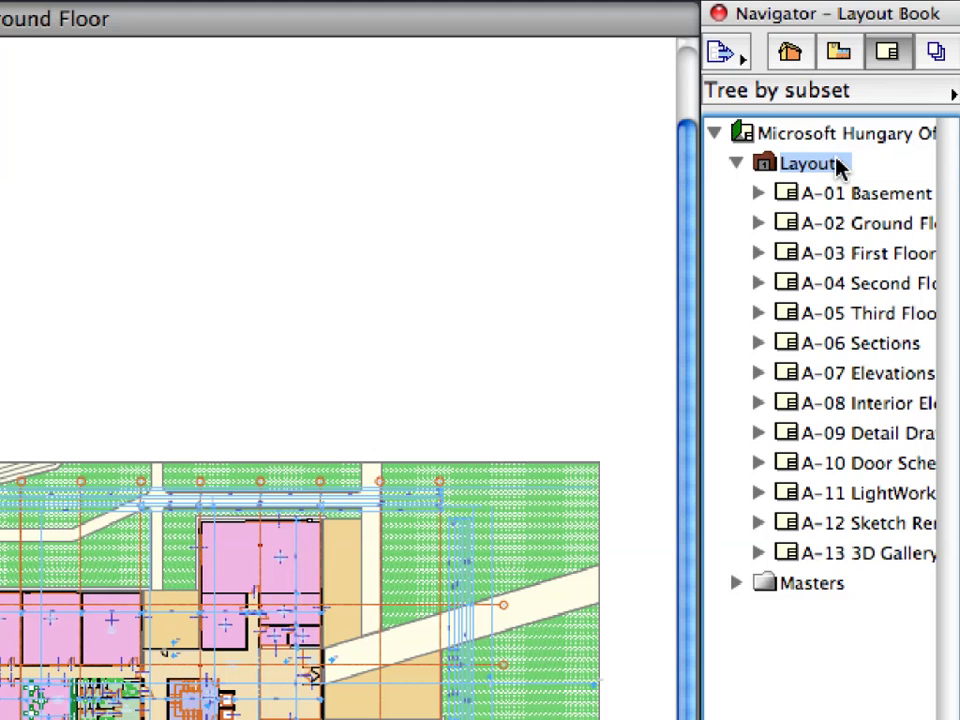
left_click(780, 228)
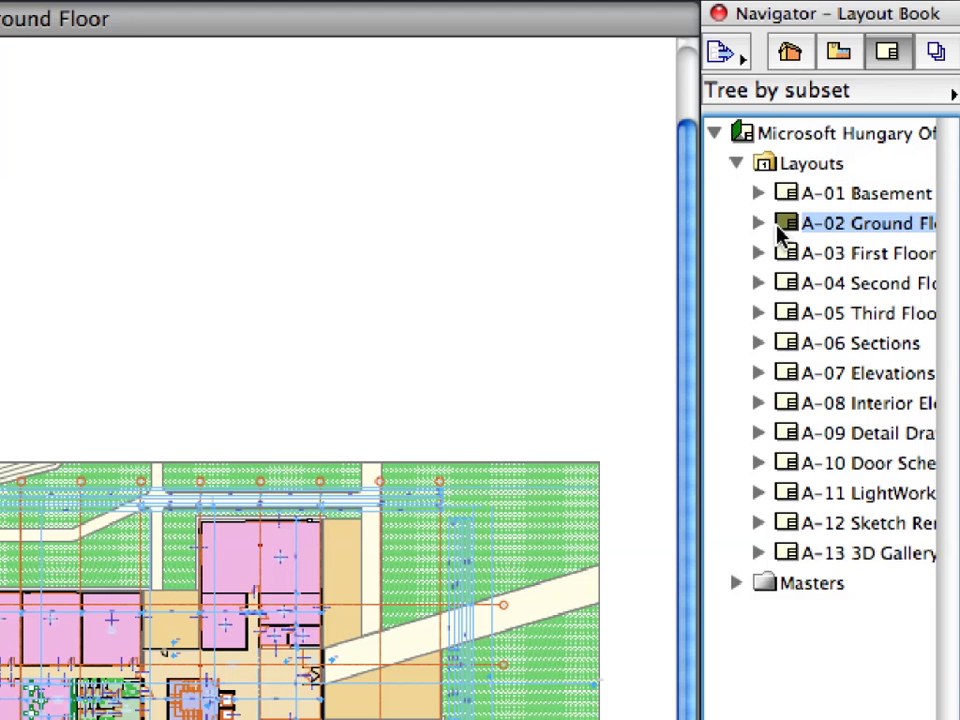
left_click(759, 224)
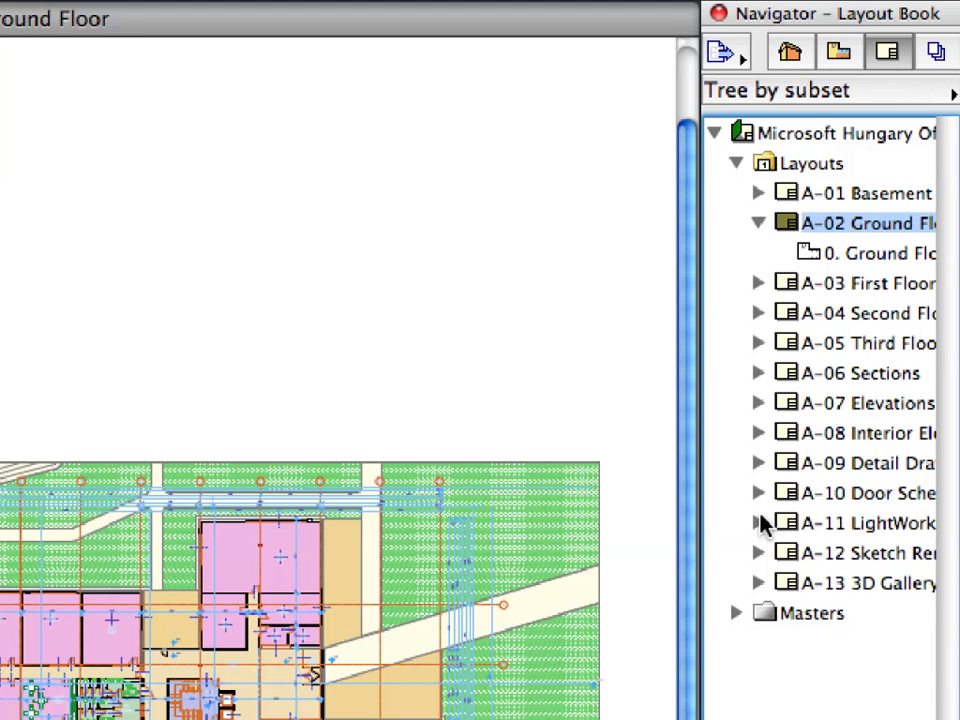
left_click(761, 522)
left_click(824, 530)
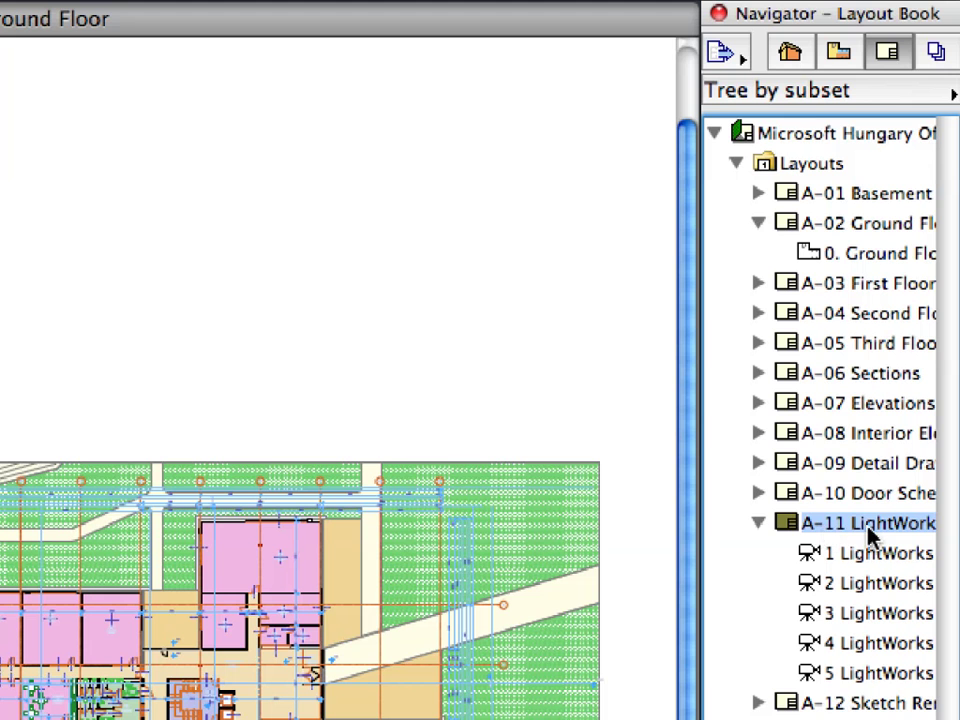
left_click(882, 225)
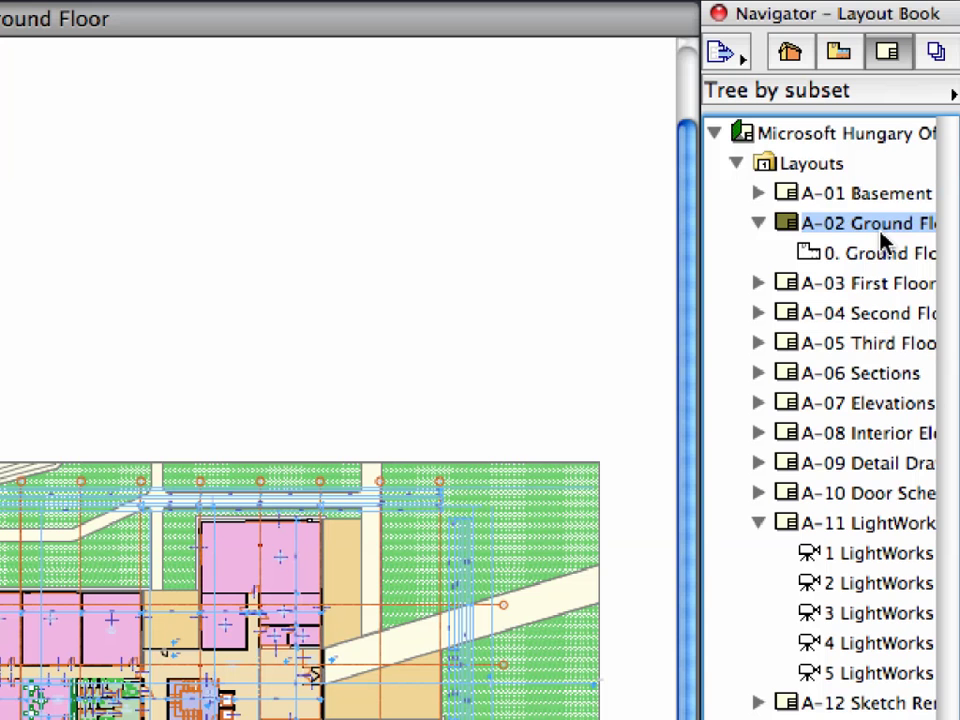
Show the Layouts publisher set with Structural Consultant stories expanded, then open the Window menu
left_click(940, 58)
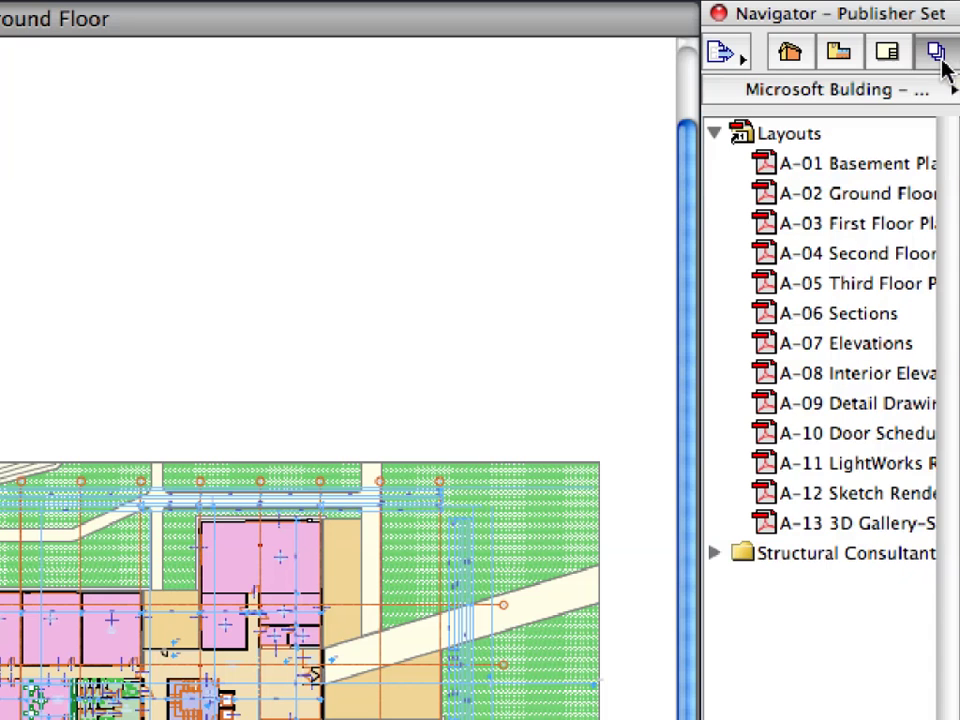
left_click(812, 137)
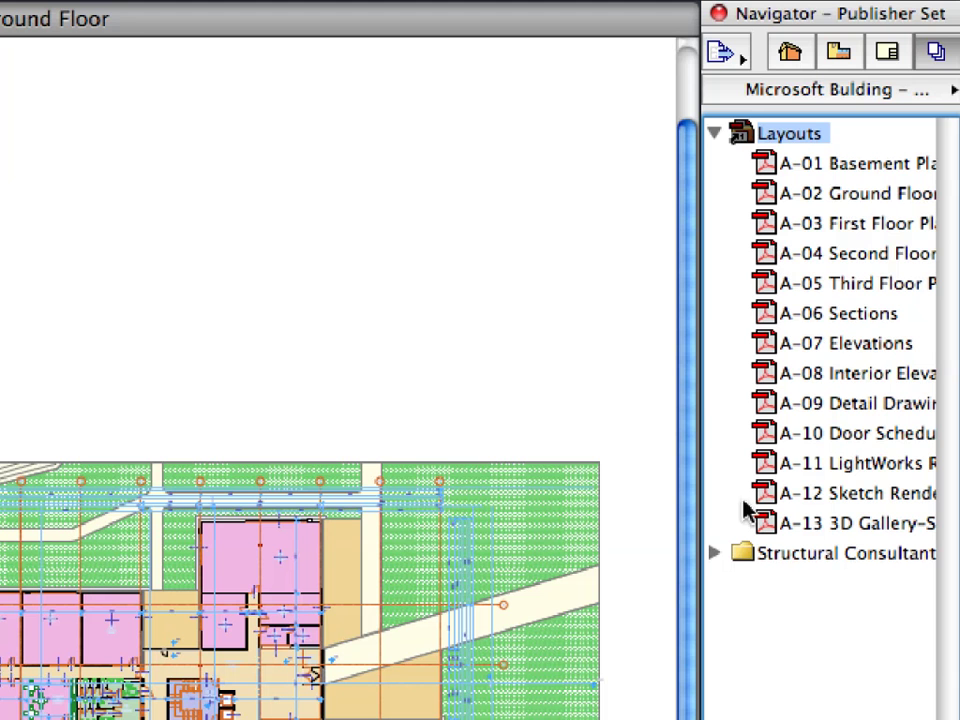
left_click(715, 553)
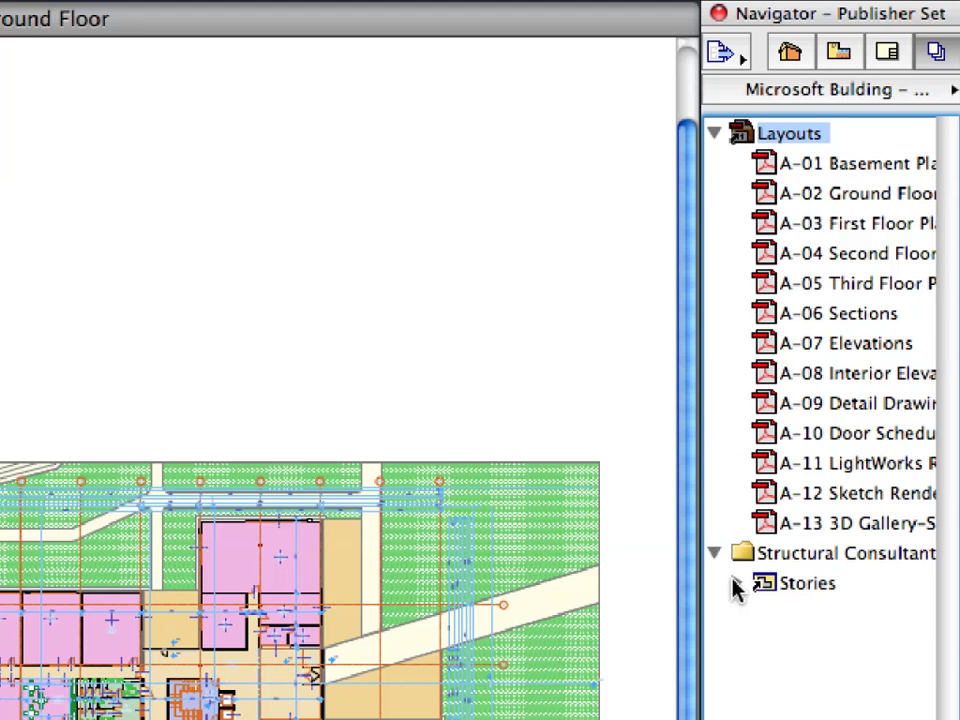
left_click(736, 583)
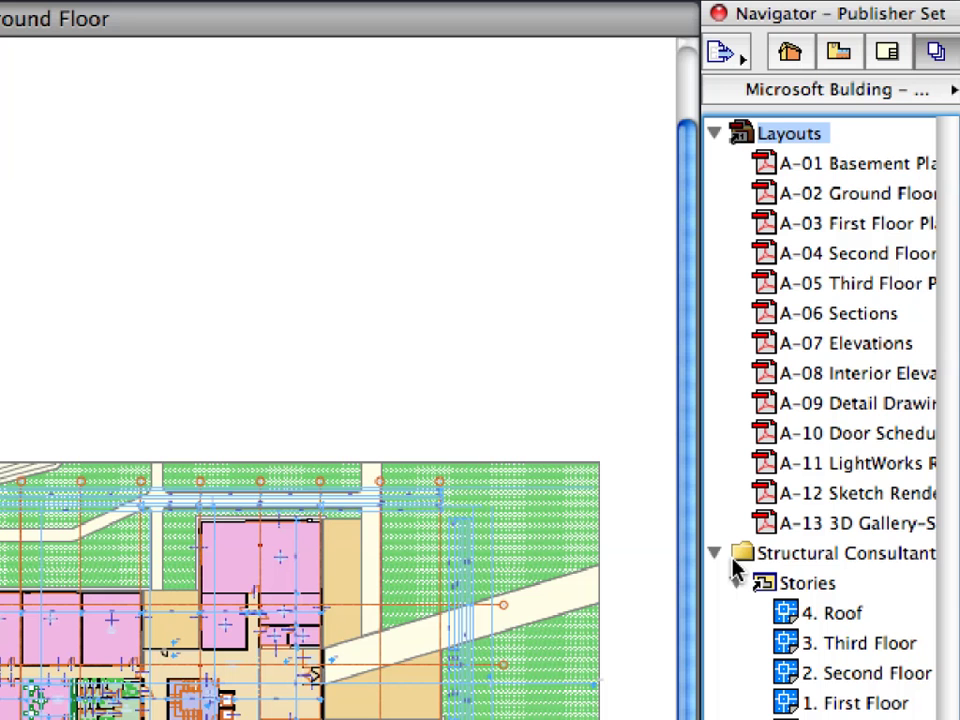
left_click(213, 10)
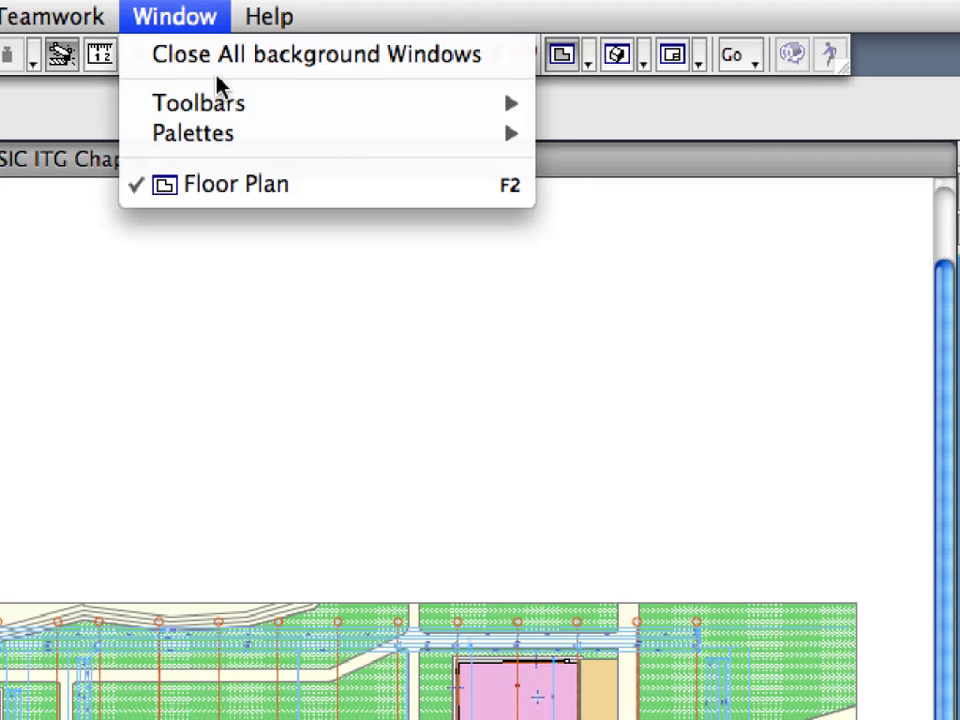
mouse_move(193, 133)
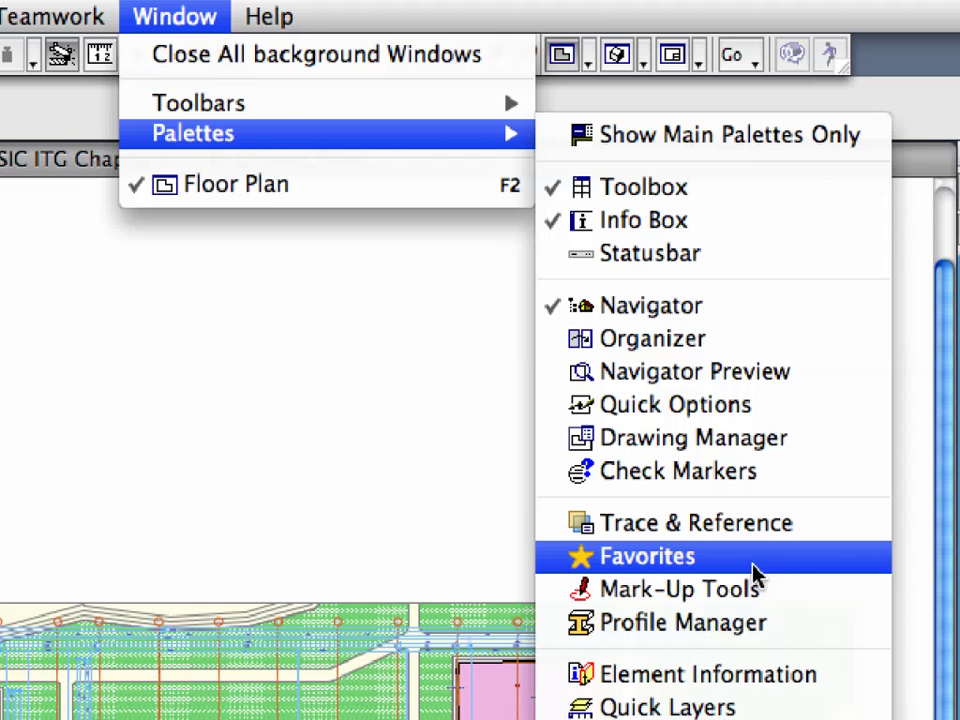
Open the Favorites palette, shorten the Navigator, and dock Favorites directly beneath it
left_click(753, 567)
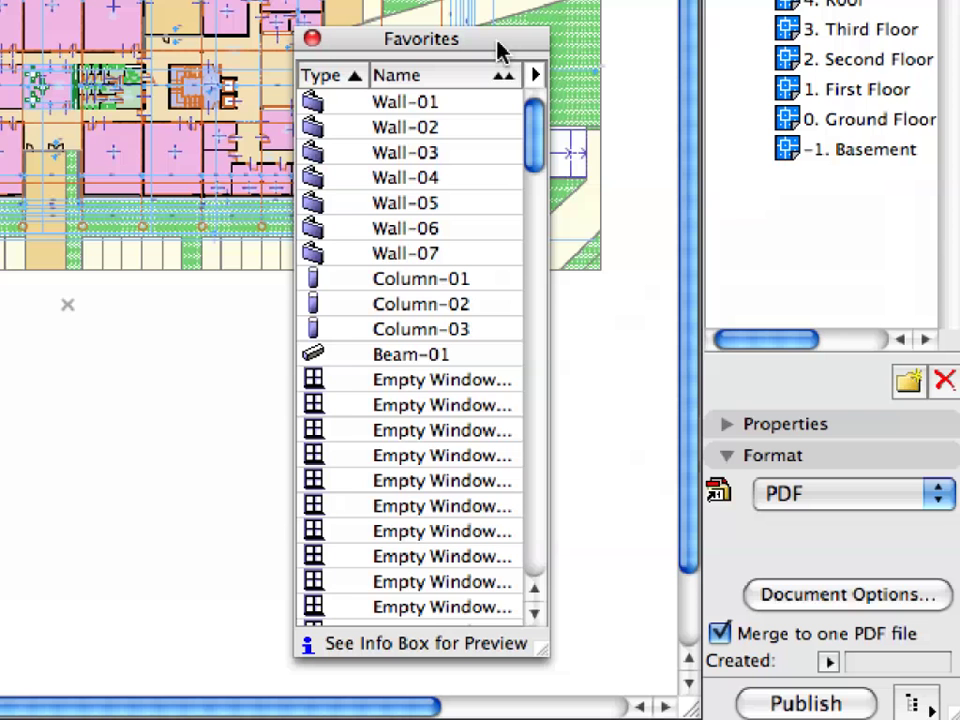
left_click_drag(500, 50, 638, 108)
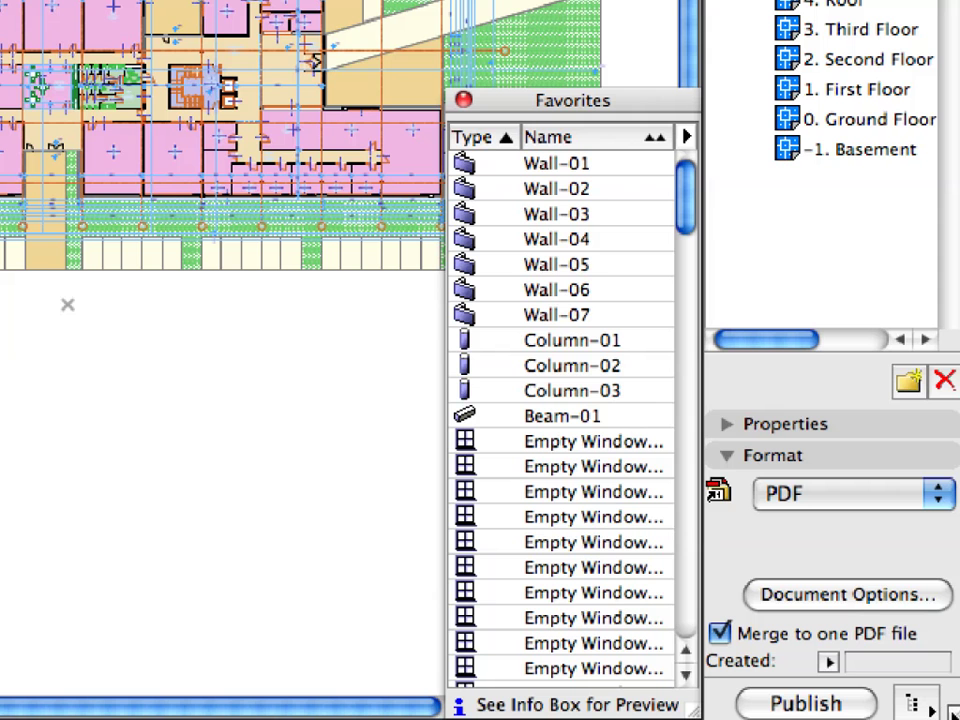
left_click_drag(952, 700, 950, 90)
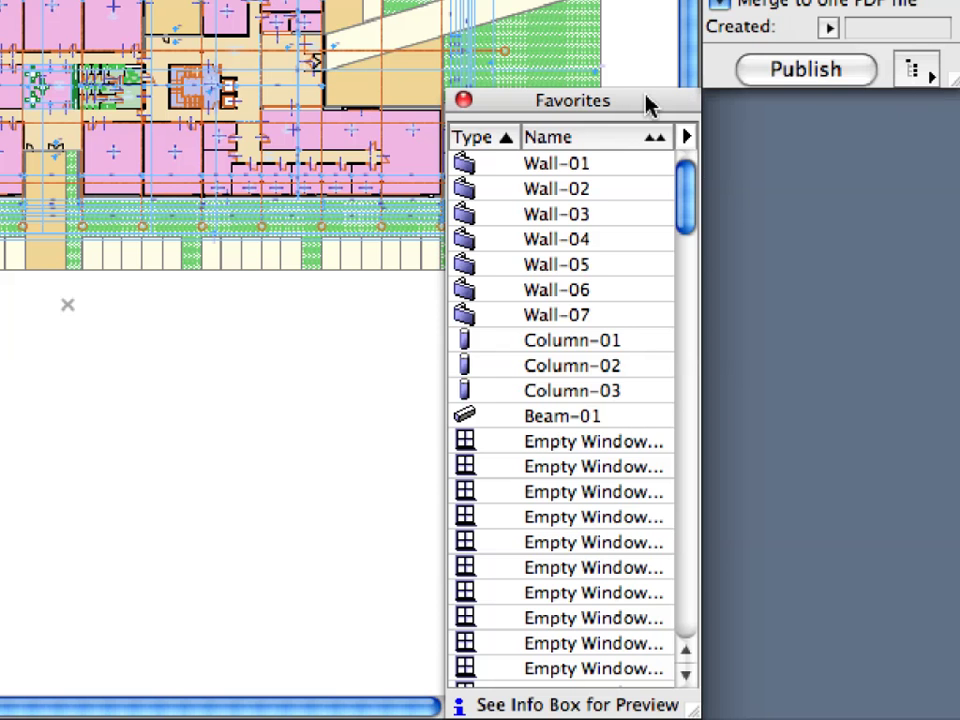
left_click_drag(641, 100, 838, 108)
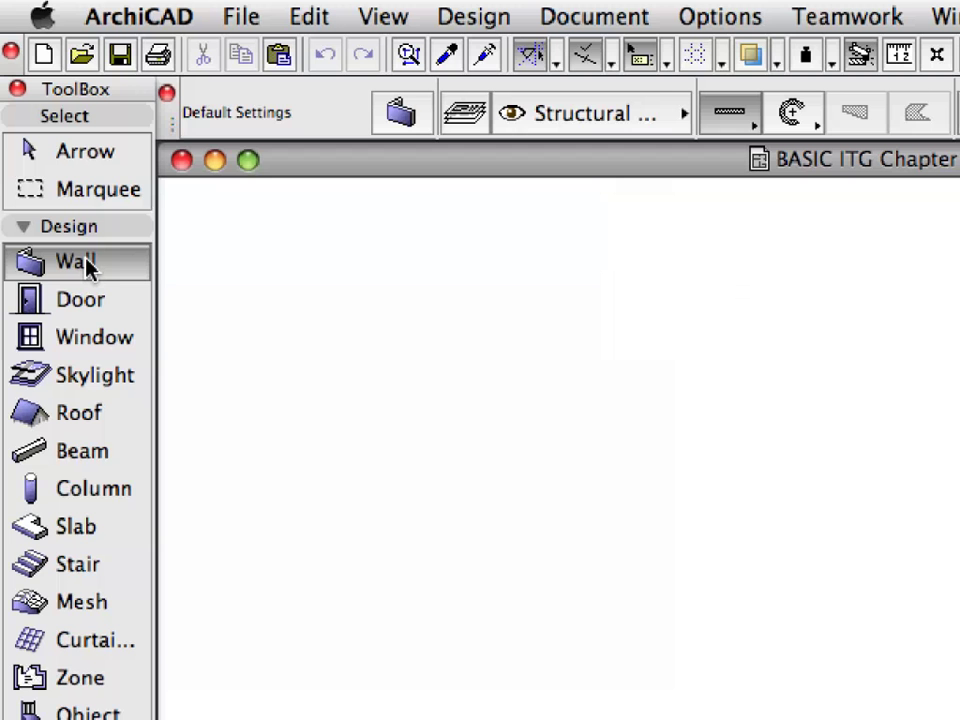
Set the Wall tool's default height to 12500 and thickness to 150
left_click(88, 264)
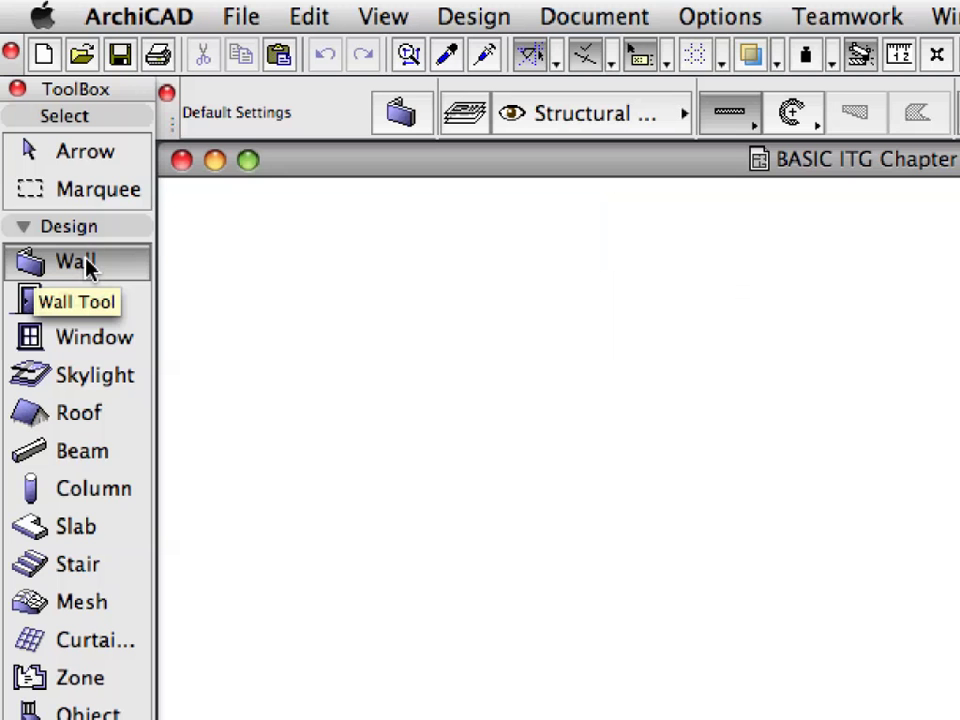
left_click(433, 135)
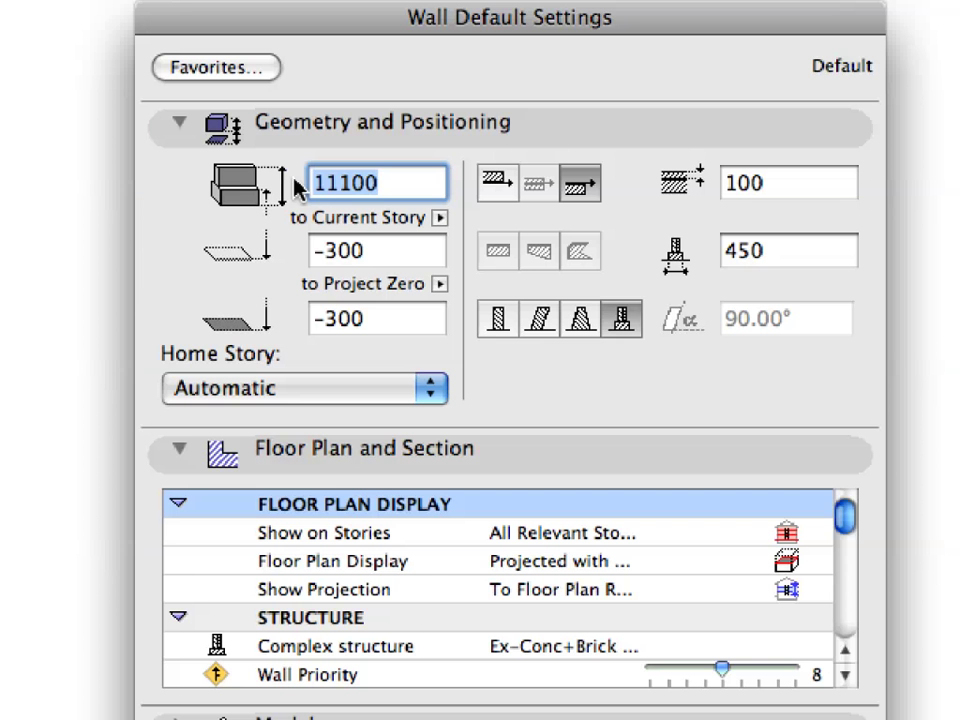
type("12500")
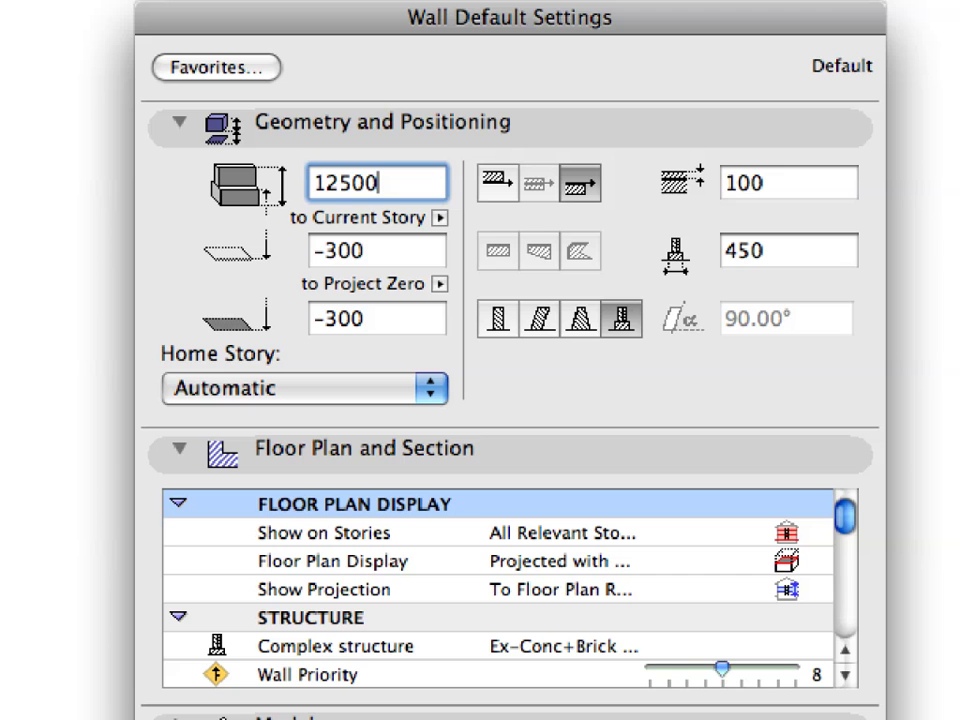
left_click(797, 182)
double_click(735, 182)
type("150")
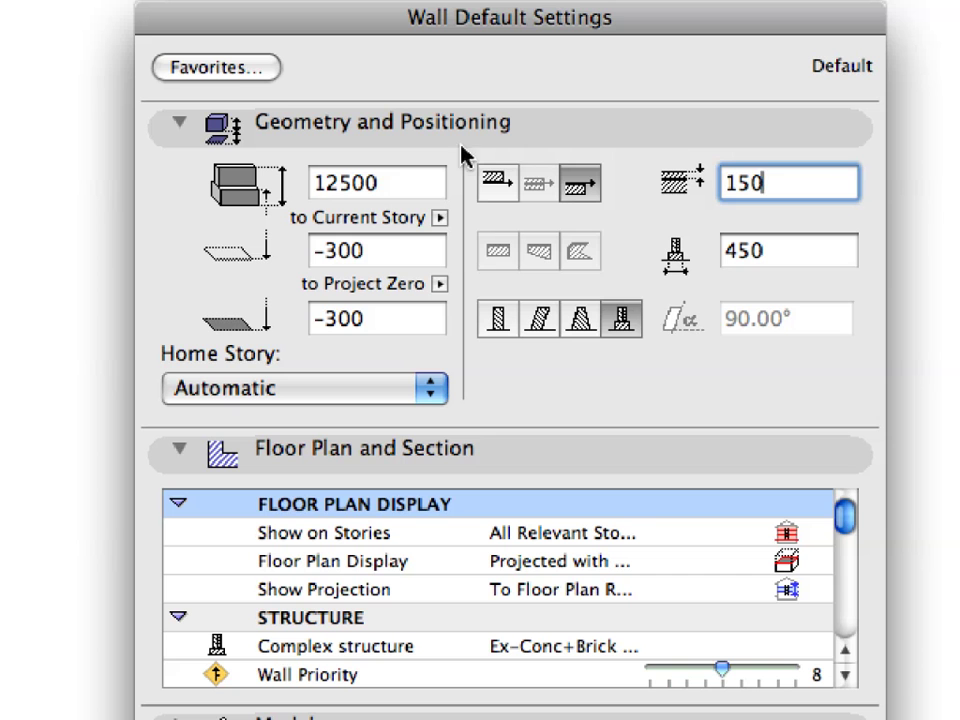
Save the current wall settings as a new favorite named 'Wall-Exterior-01' and select it
left_click(266, 74)
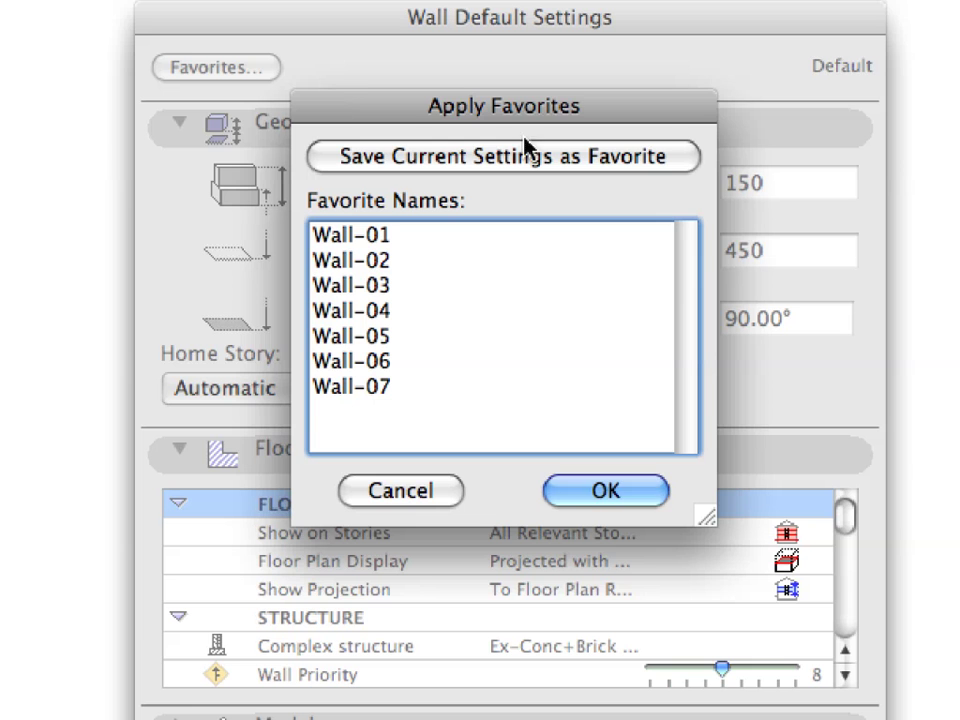
left_click(594, 161)
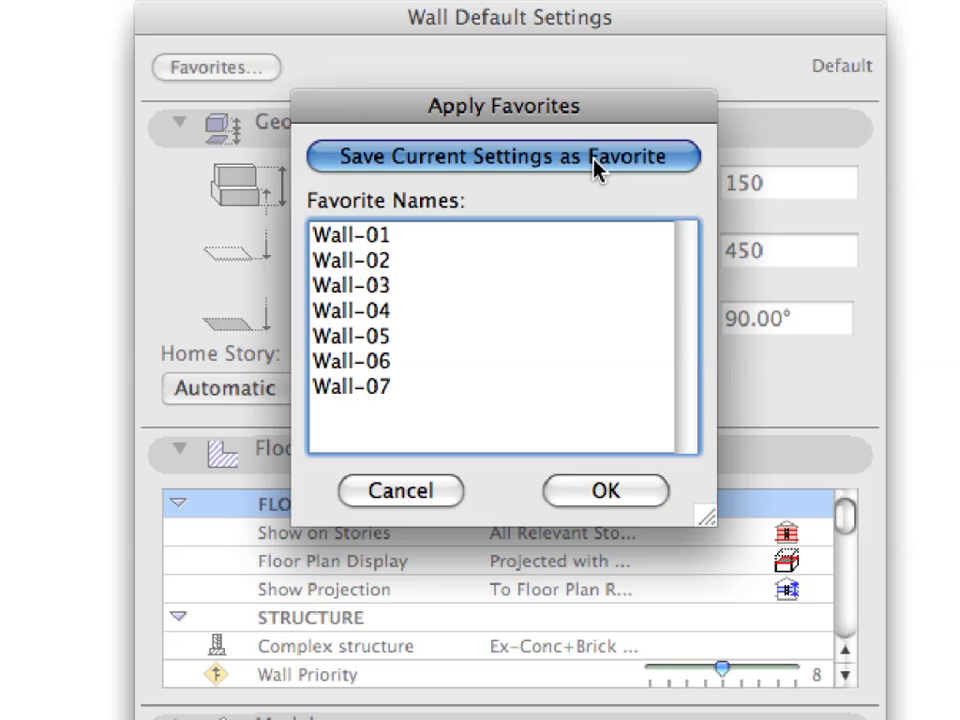
type("Wall-Exter")
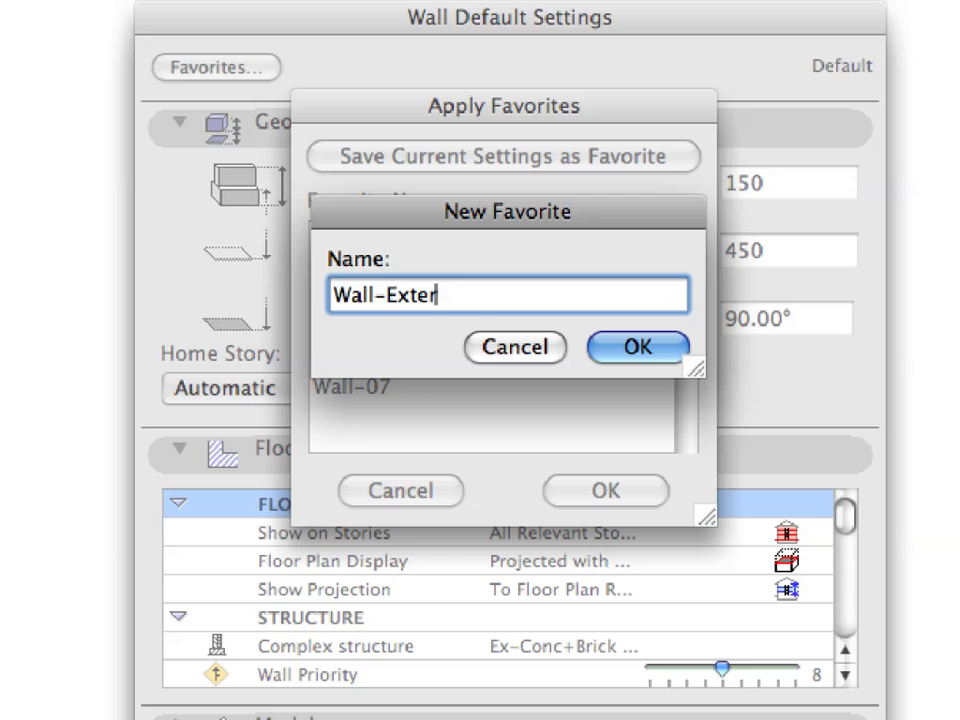
type("ior-01")
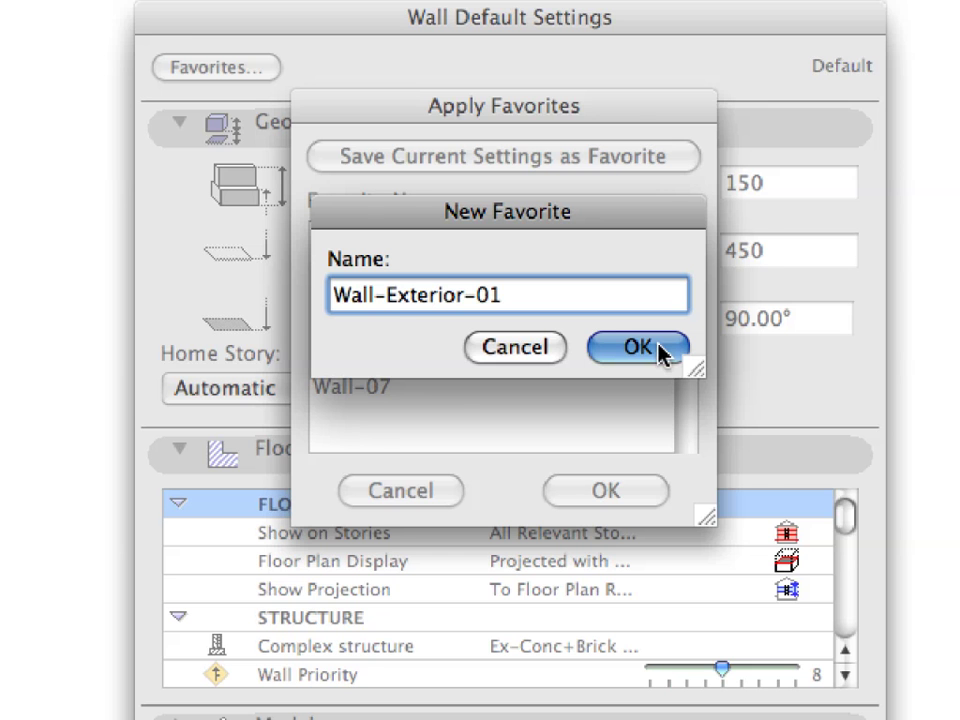
left_click(659, 345)
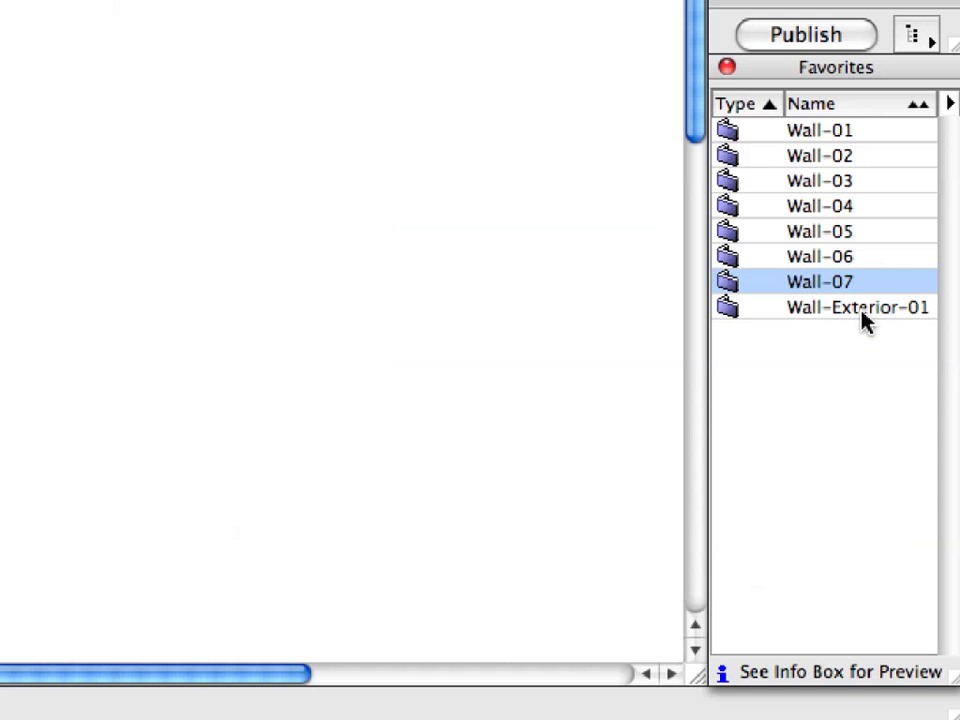
left_click(858, 316)
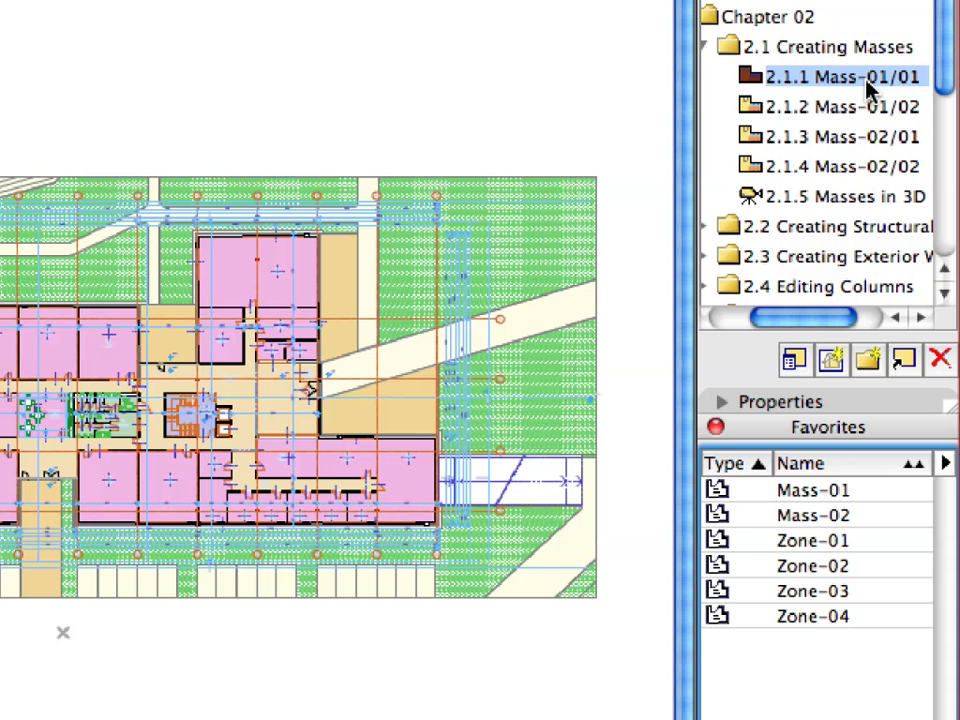
Select the Mass-01 entry in the docked Favorites palette
left_click(884, 492)
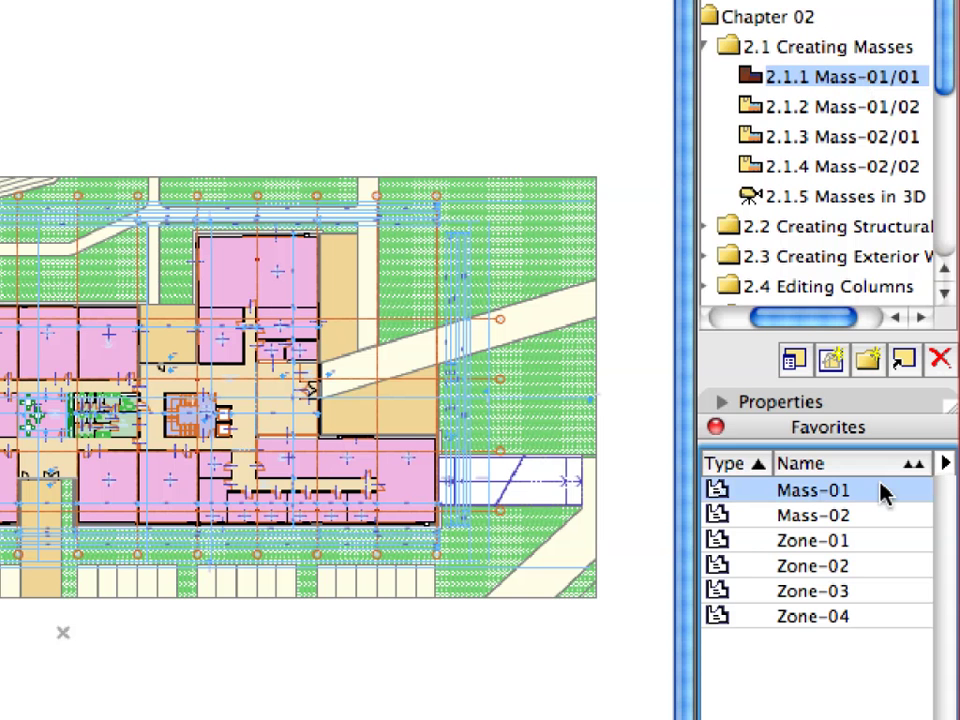